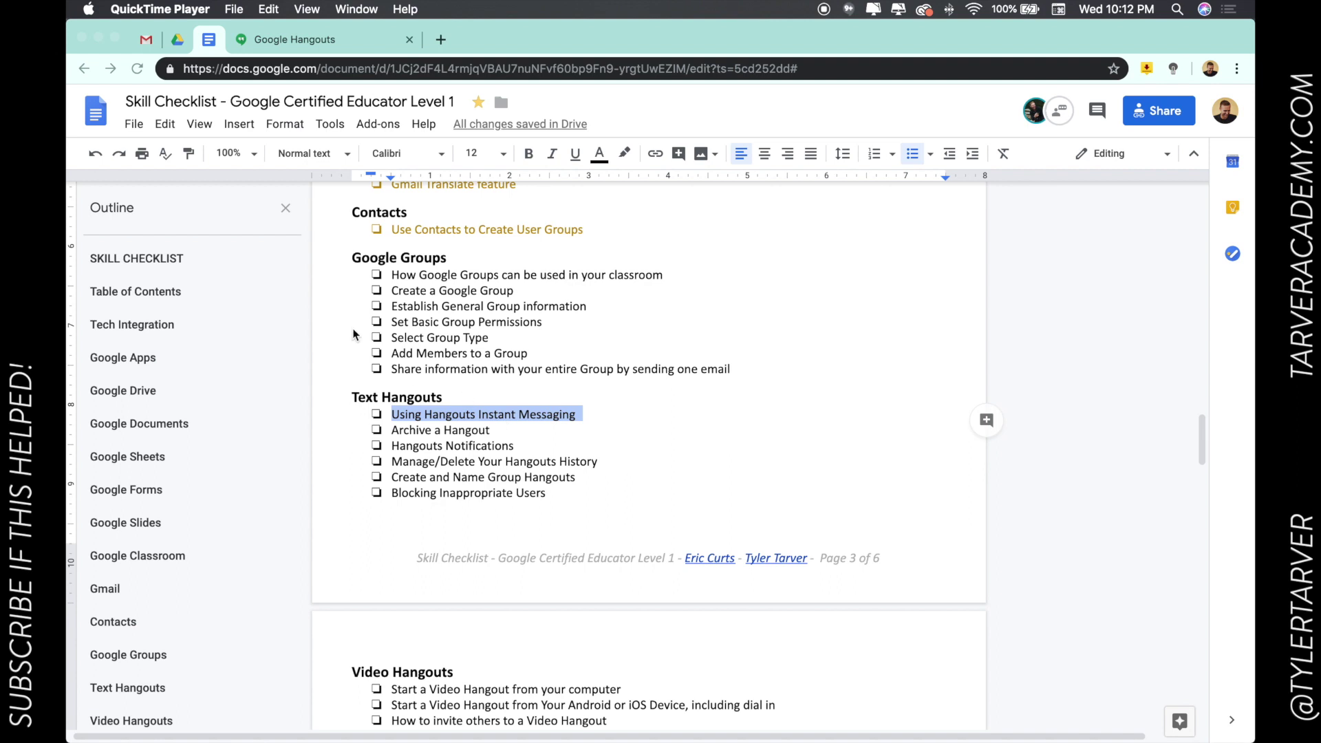
Bring the browser forward and switch to the Gmail inbox tab.
left_click(438, 411)
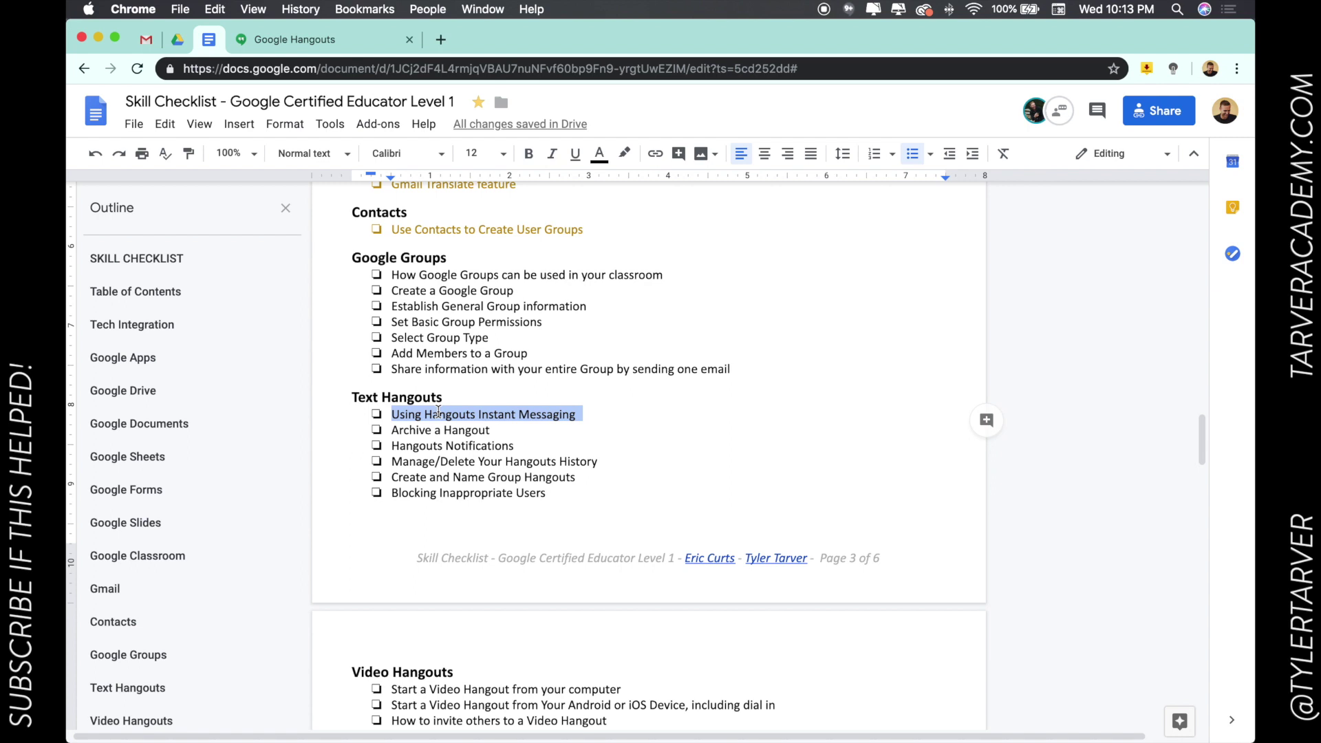
scroll(438, 412, "down", 2)
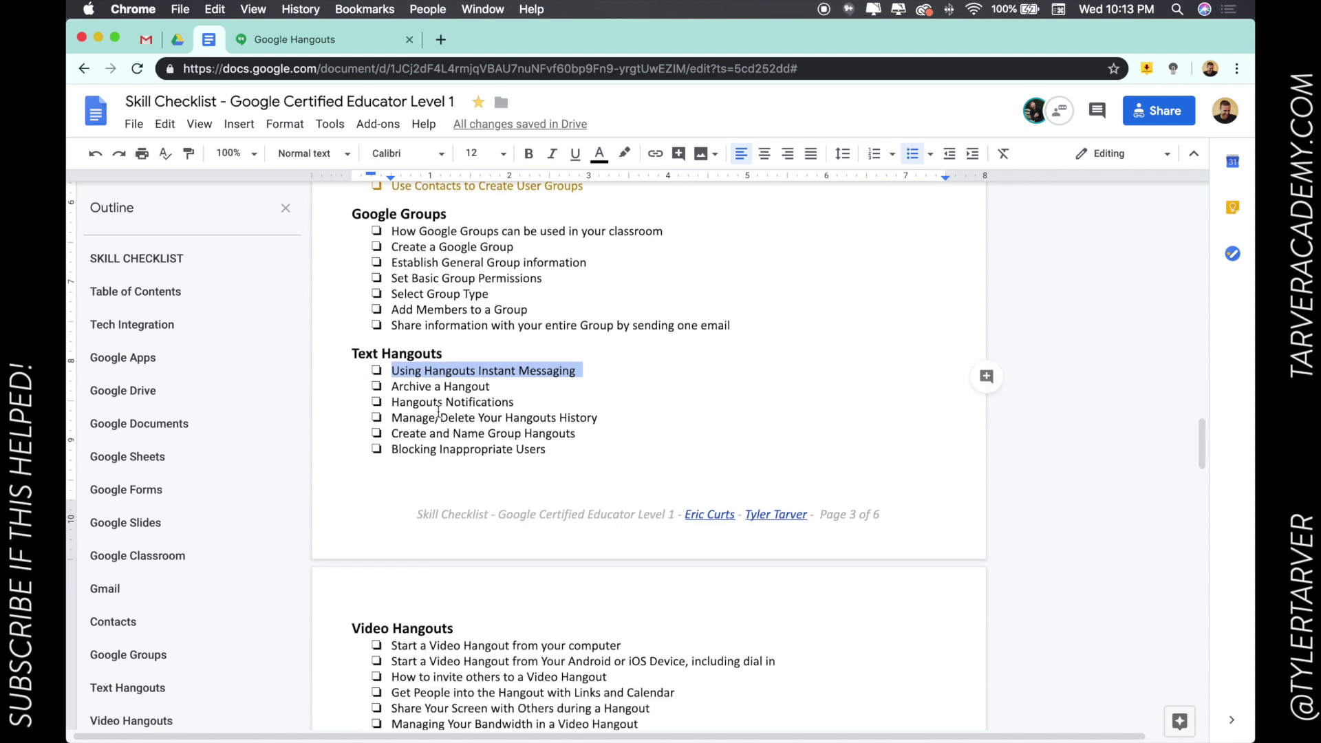
left_click(147, 39)
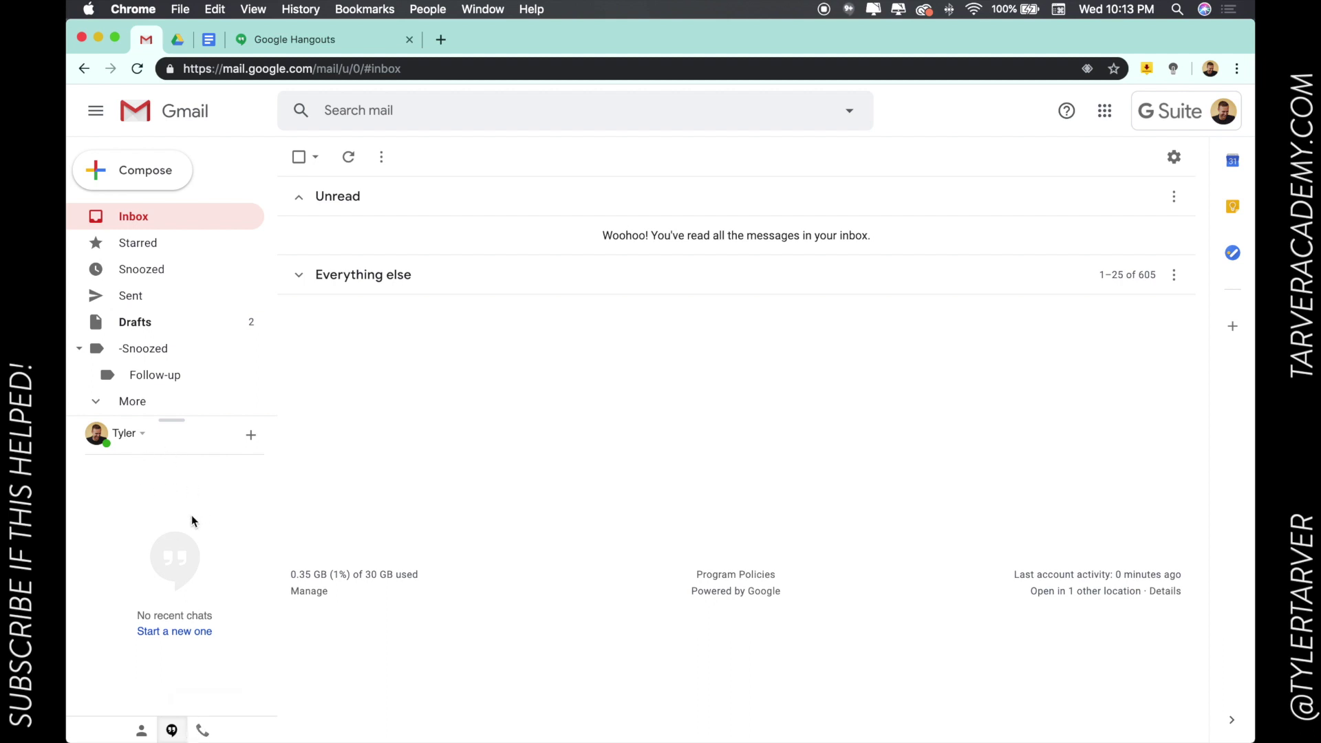
Send the contact the Hangouts message 'hey man, what's up?' and collapse the chat window.
left_click(251, 441)
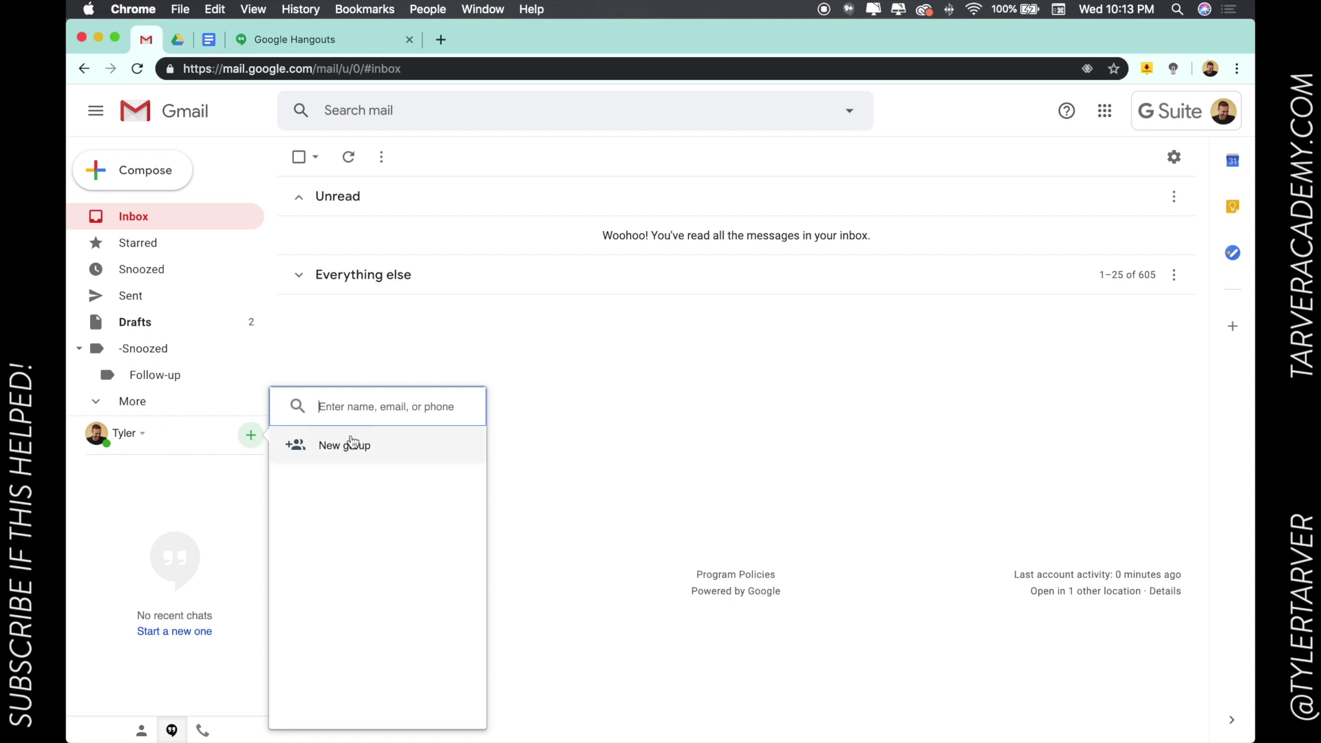
type("tylerta")
key("BackSpace")
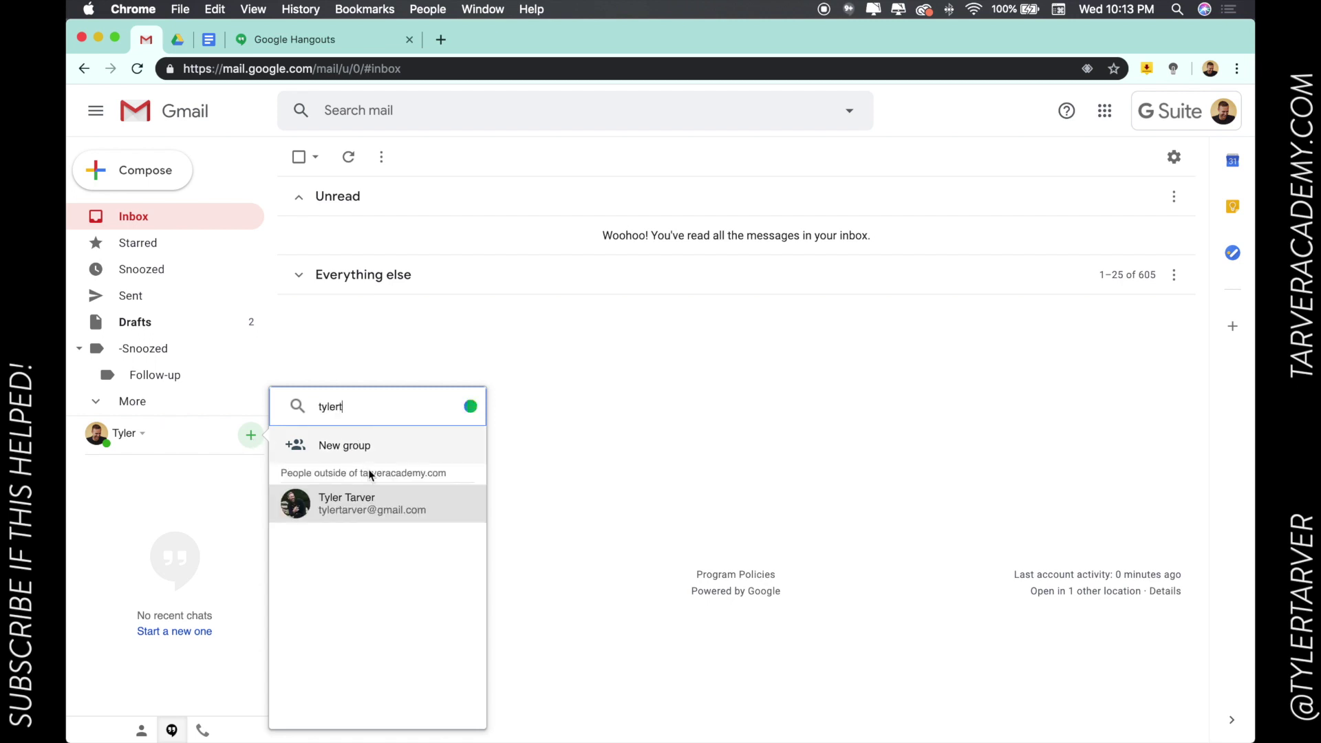
left_click(369, 499)
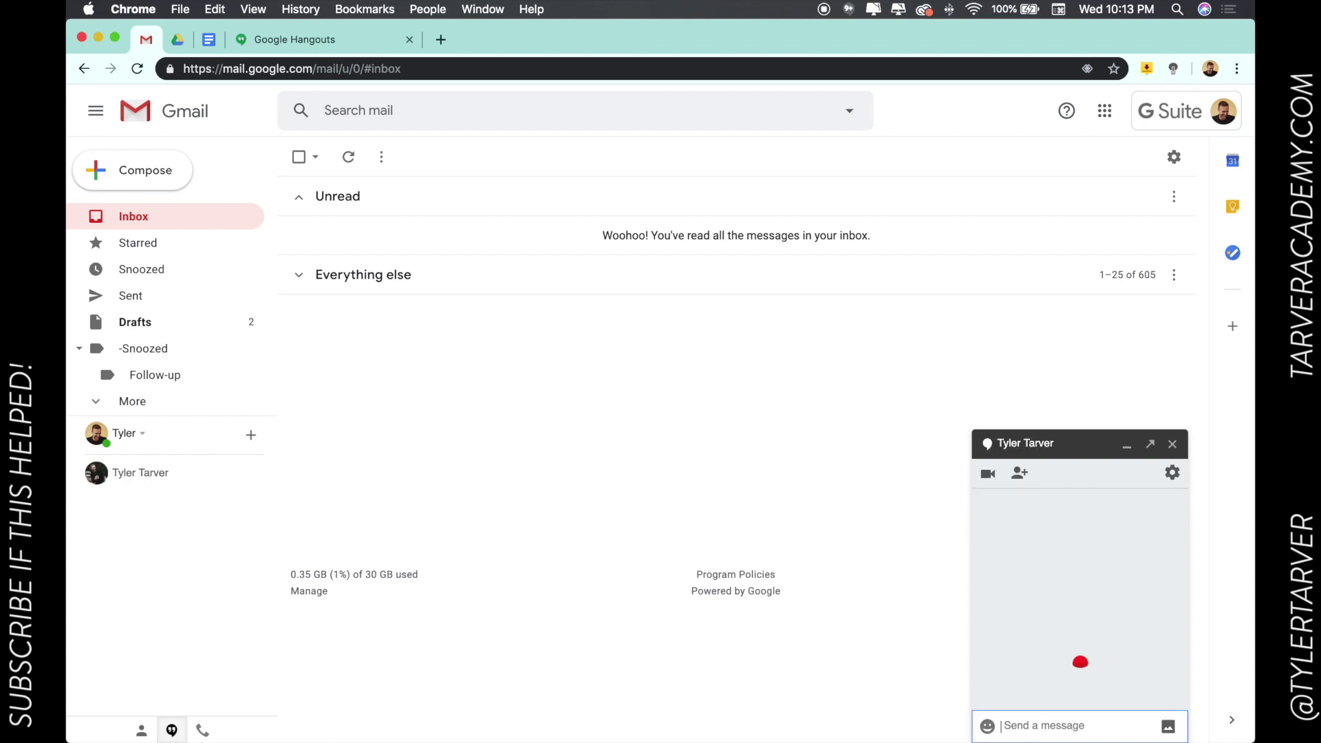
type("hey ")
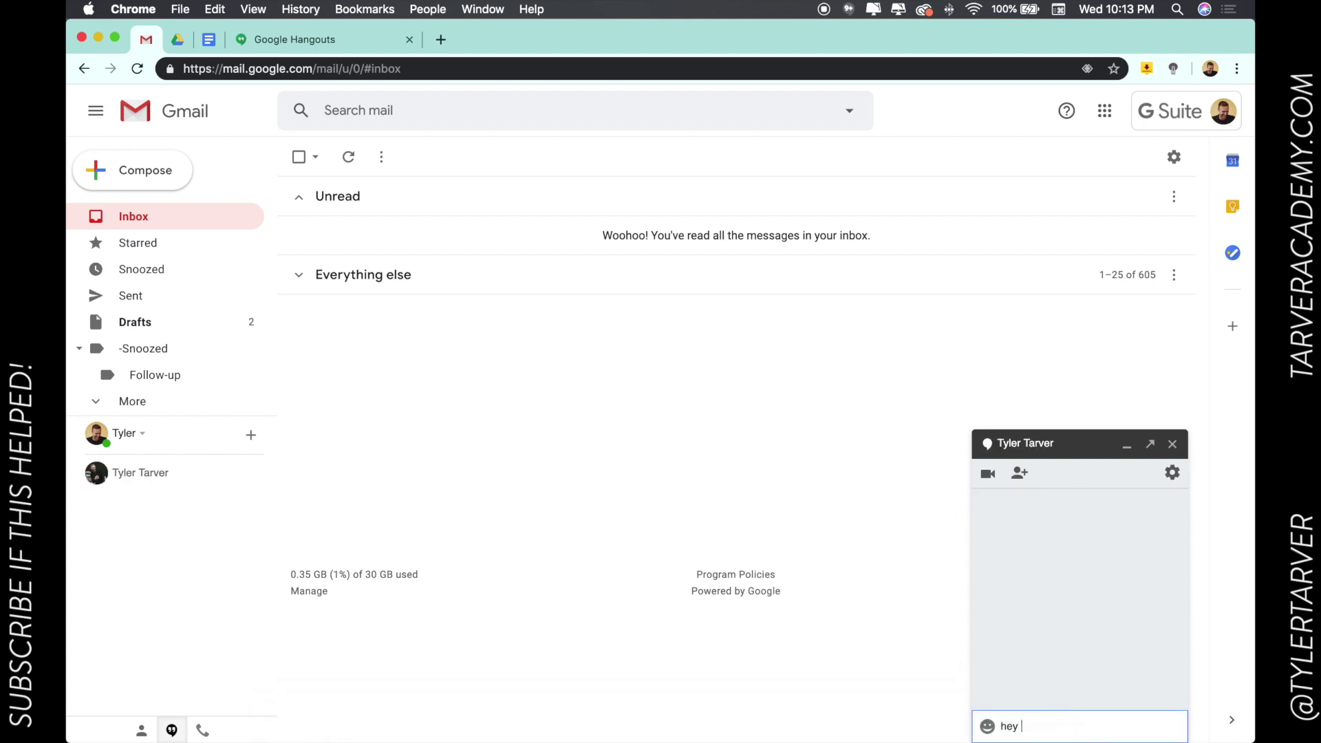
type("man, what's up?")
key("Return")
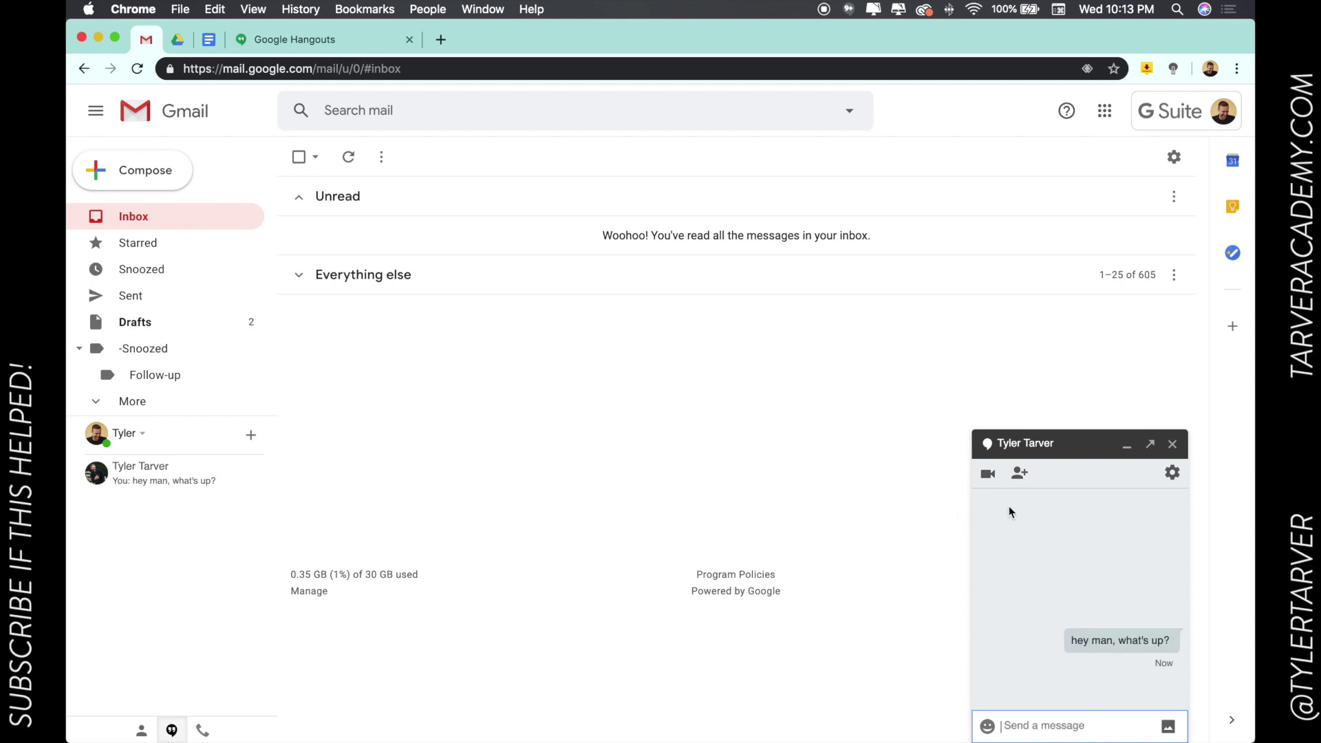
left_click(1126, 444)
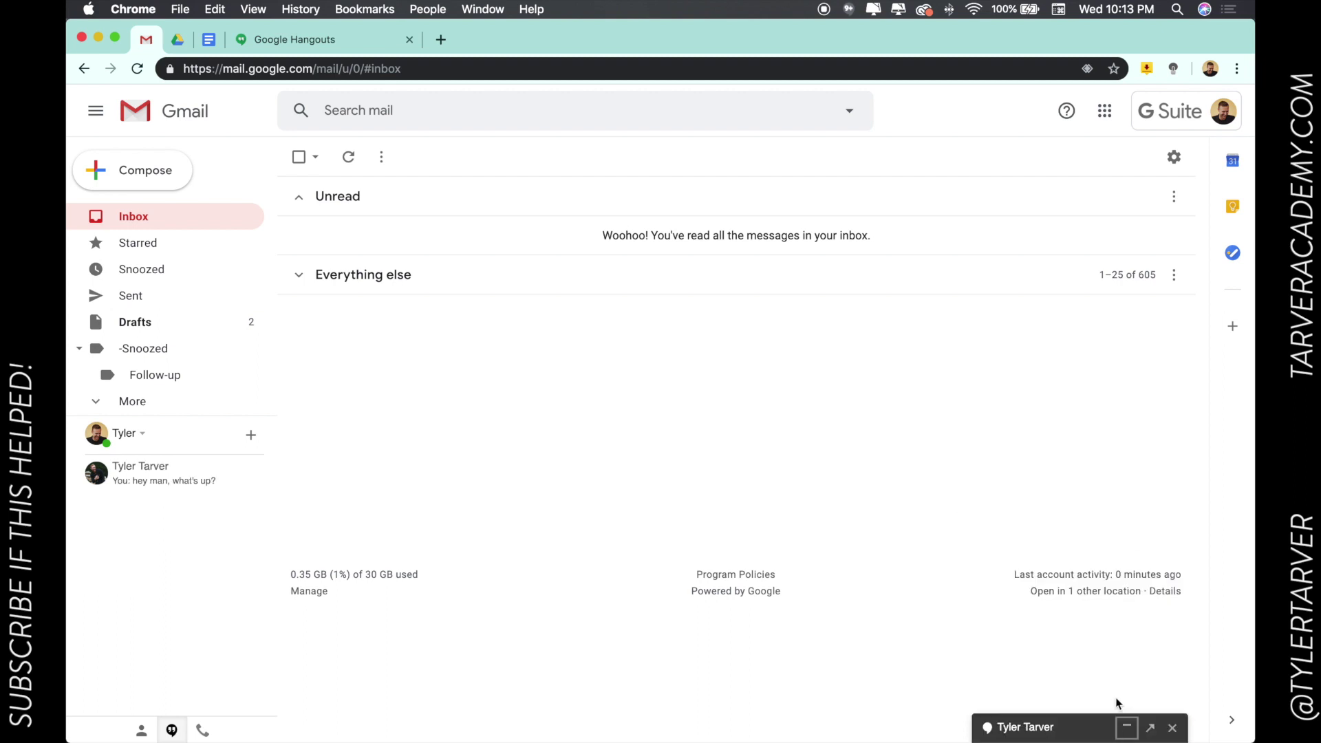
Expand the minimized chat so the sent 'hey man, what's up?' message is visible again.
left_click(1126, 727)
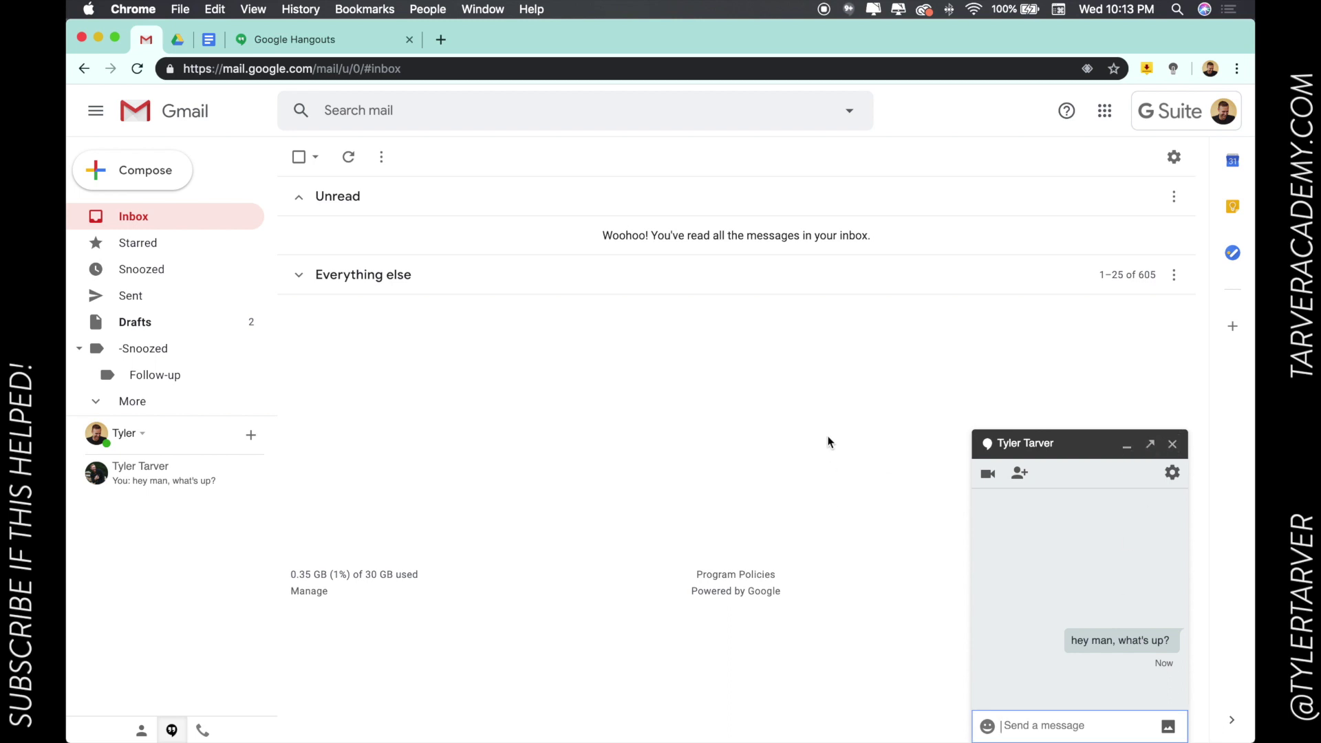
key("ctrl+Right")
mouse_move(1032, 742)
left_click(987, 726)
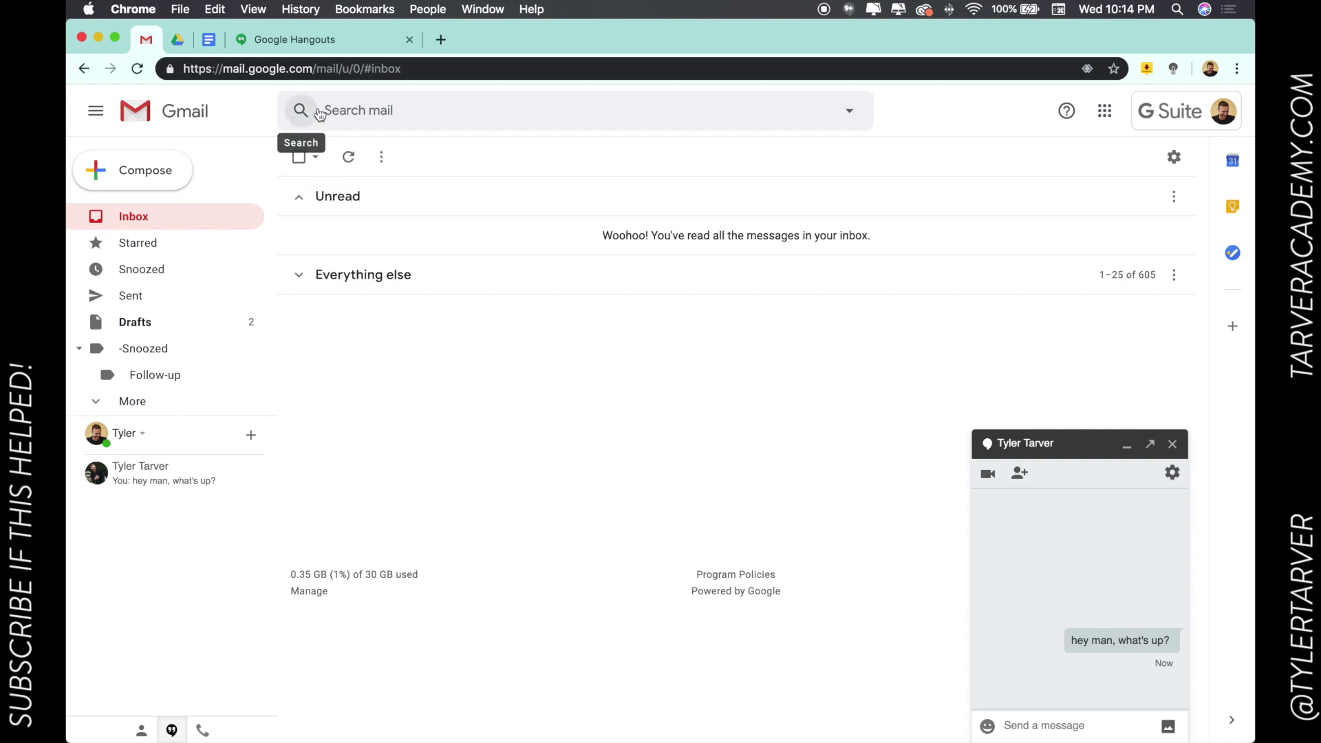
Go to the Hangouts web app and start a new conversation search for a contact.
left_click(268, 41)
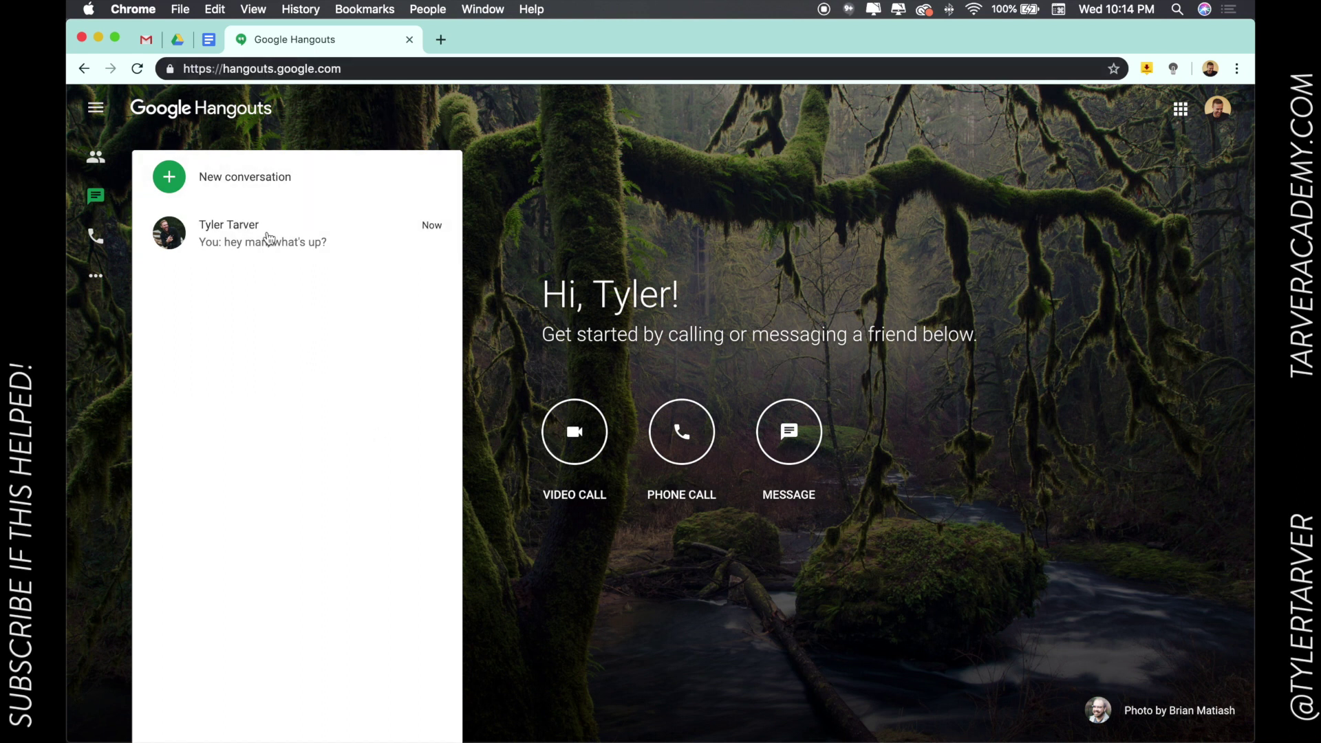
left_click(251, 187)
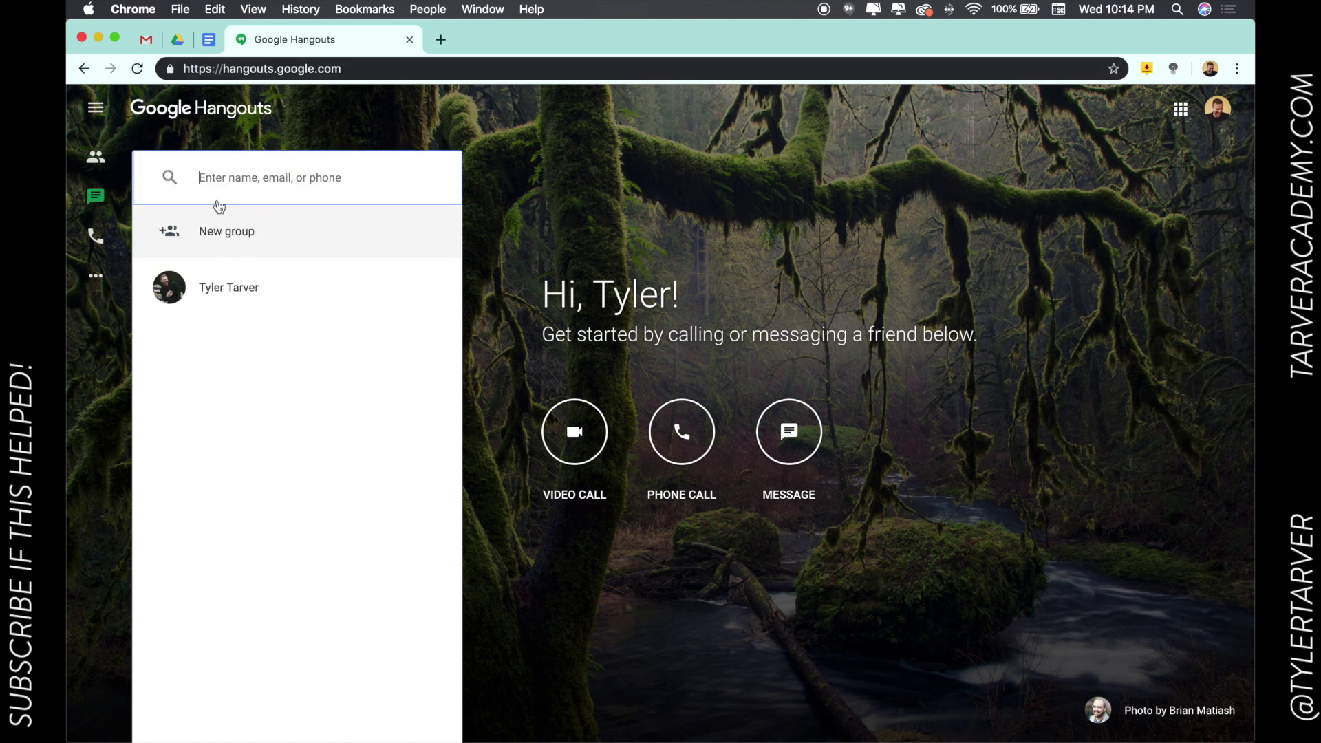
type("baxley")
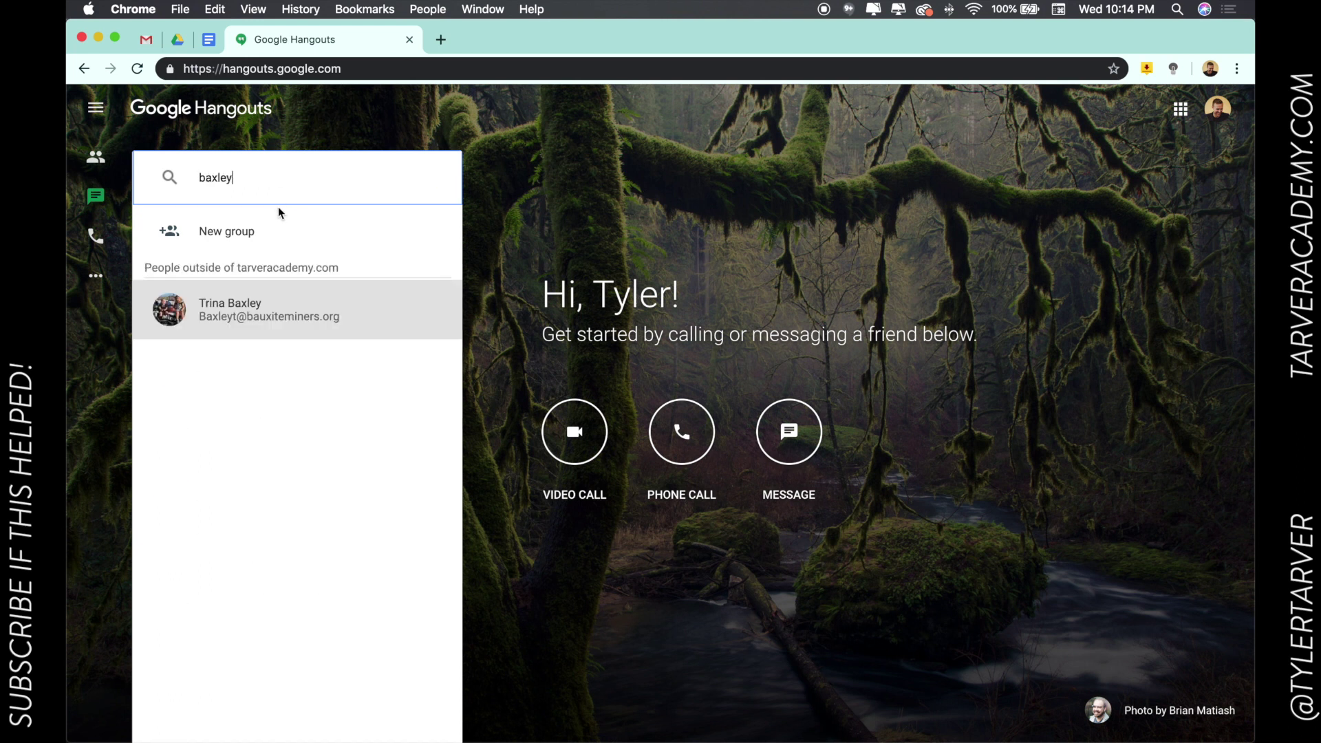
type("t")
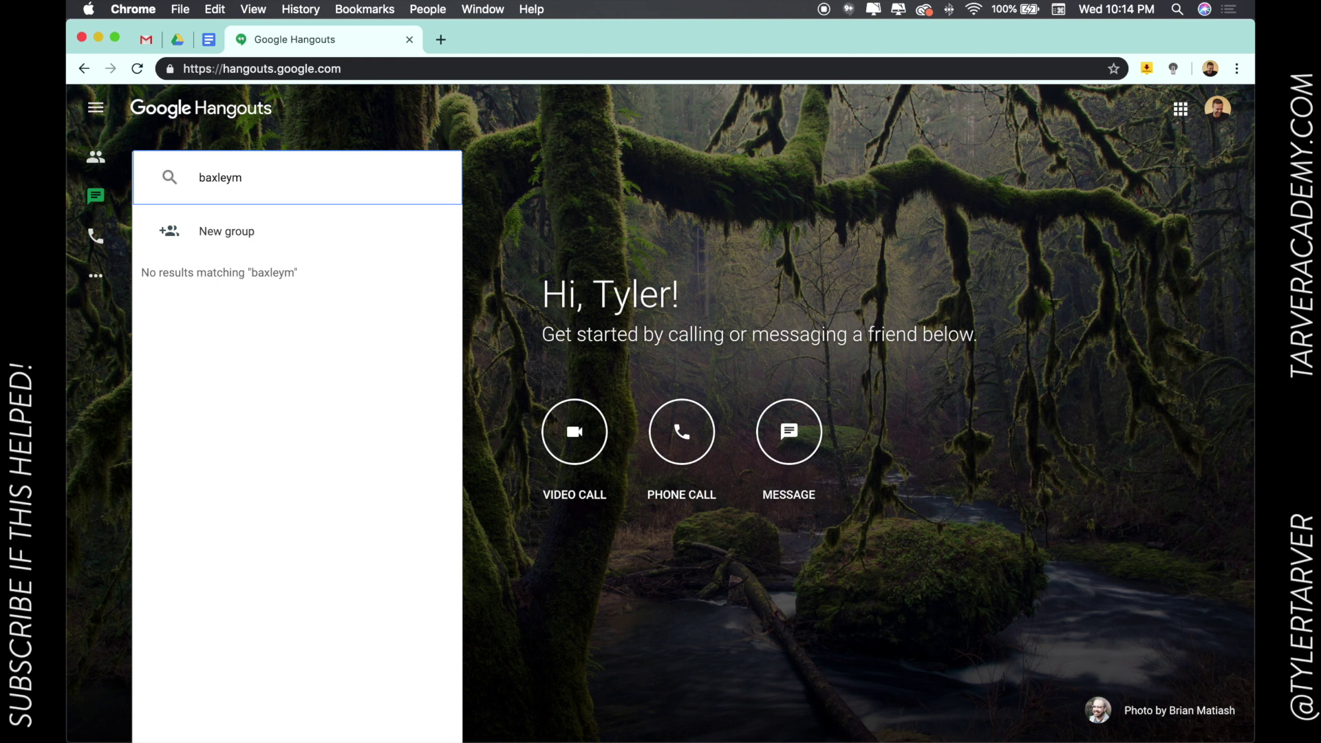
key("BackSpace")
key("BackSpace")
key("BackSpace")
key("BackSpace")
key("BackSpace")
key("BackSpace")
key("BackSpace")
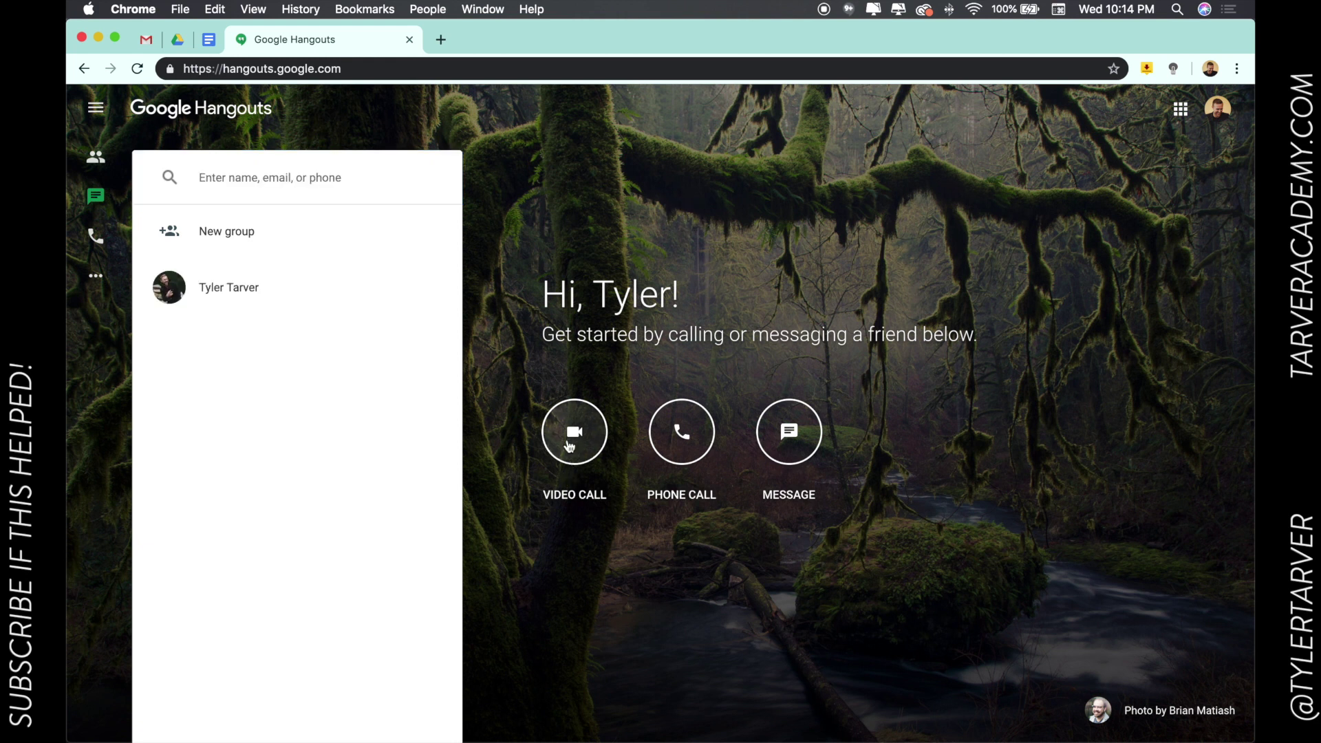
Find the contact by name, send them a Hangouts invite, and close the confirmation chat.
left_click(799, 439)
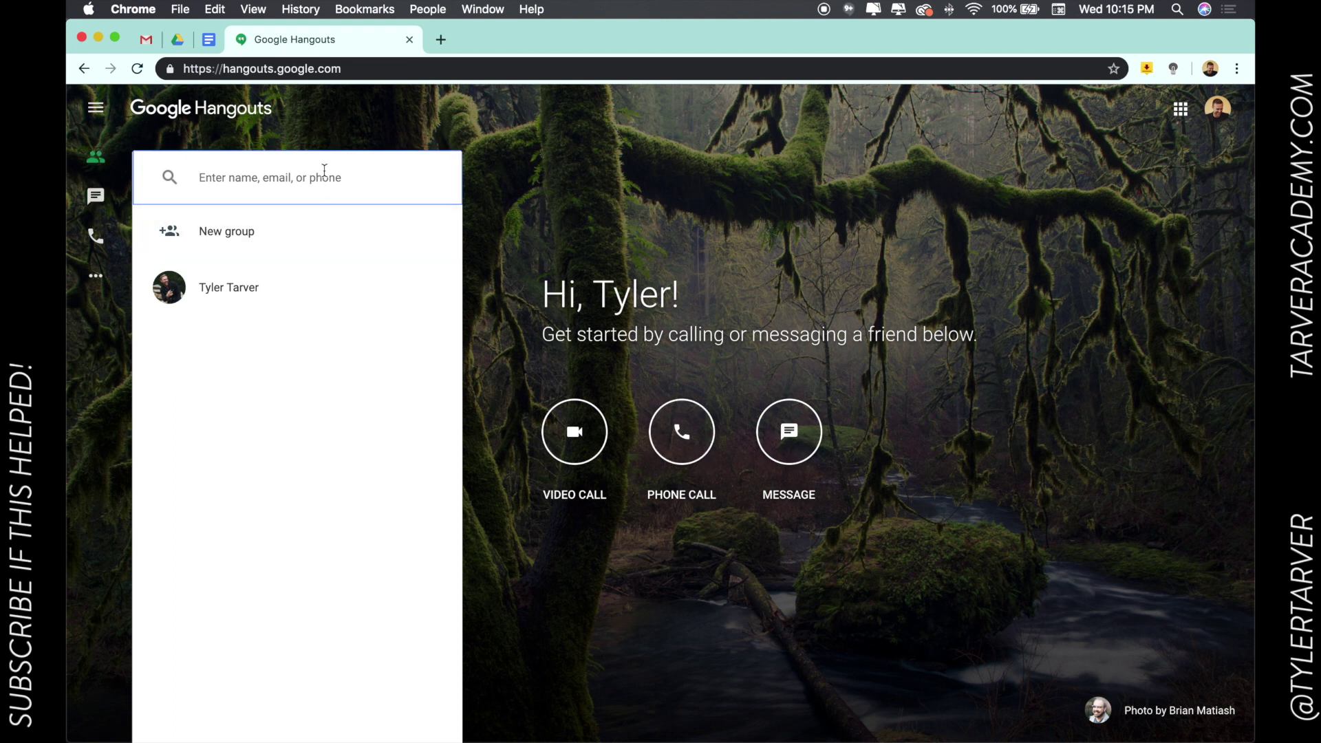
type("amanda")
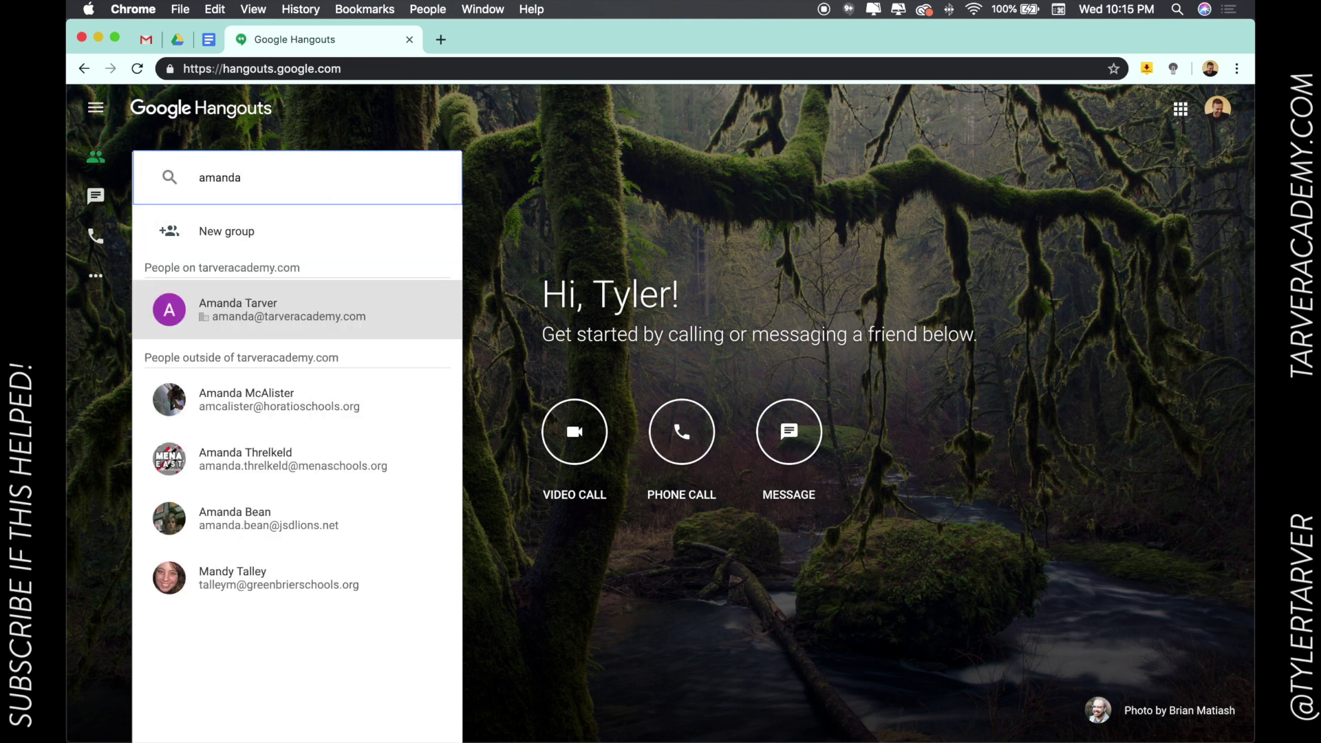
key("Return")
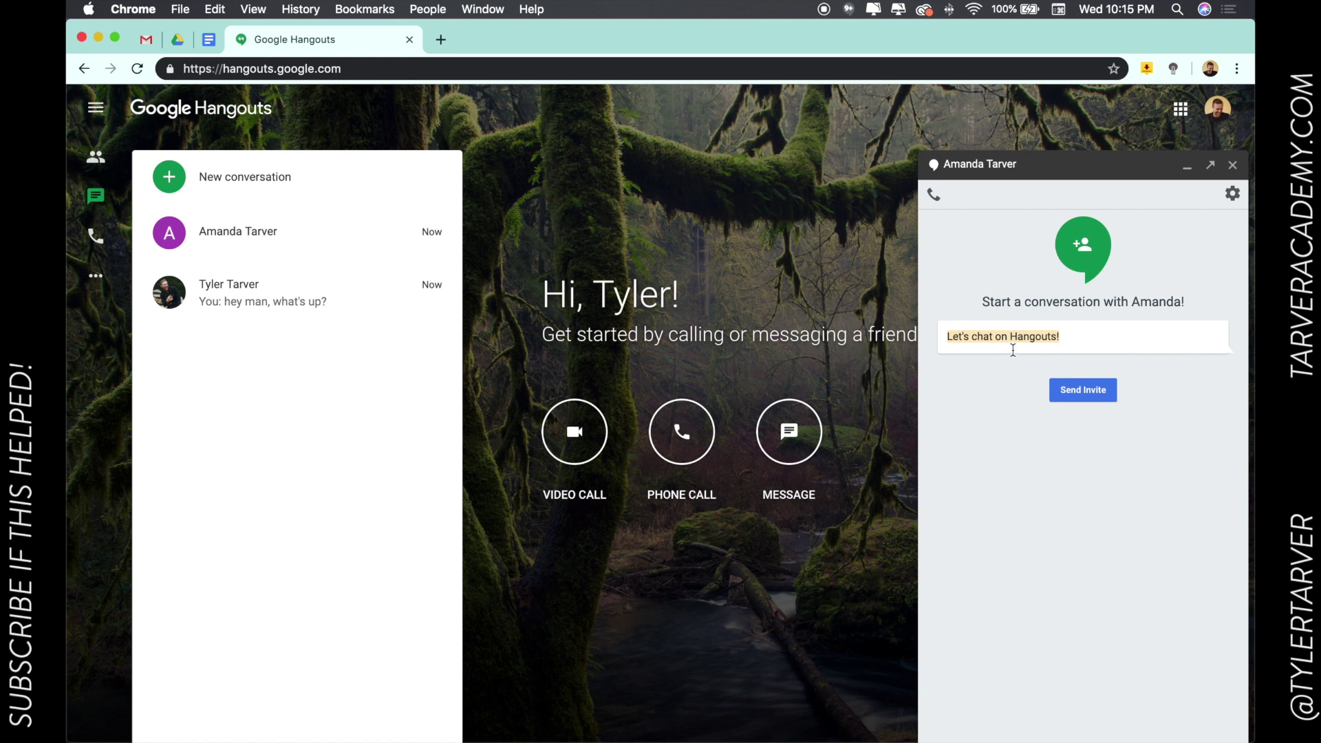
left_click(1098, 399)
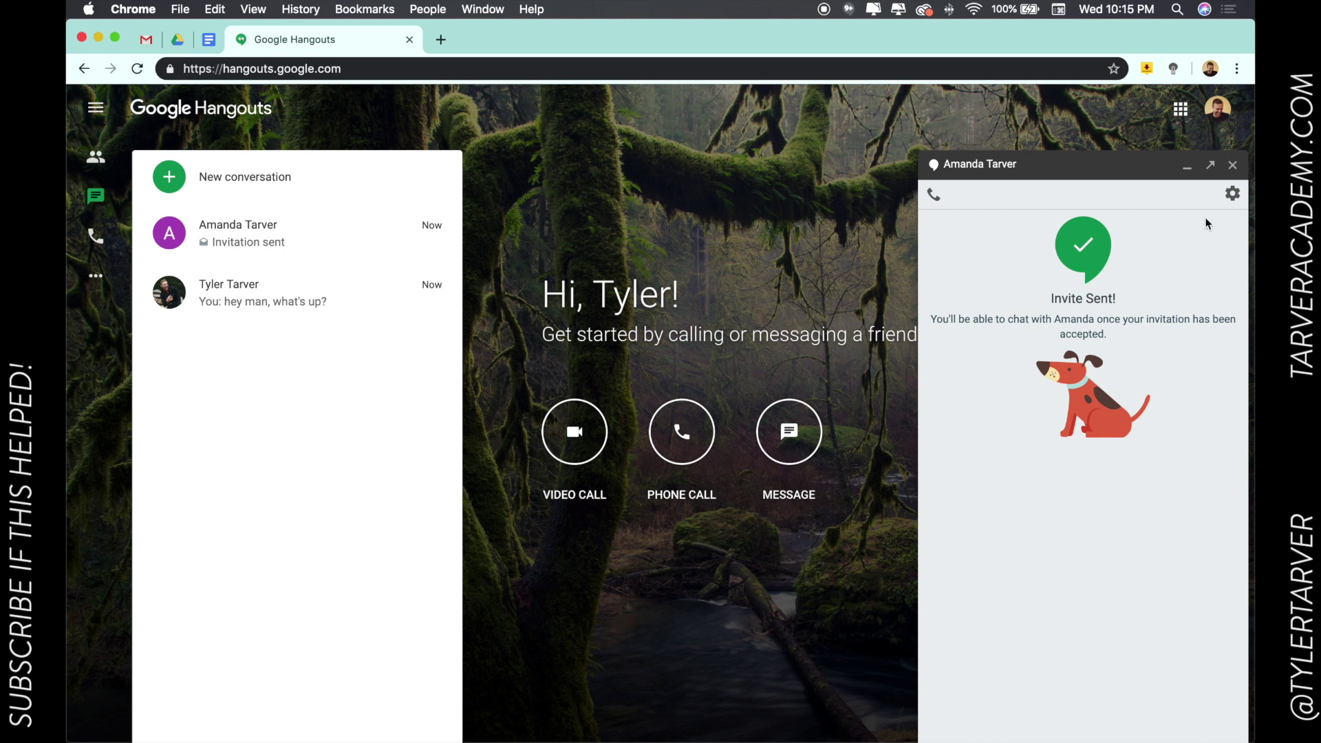
left_click(1232, 165)
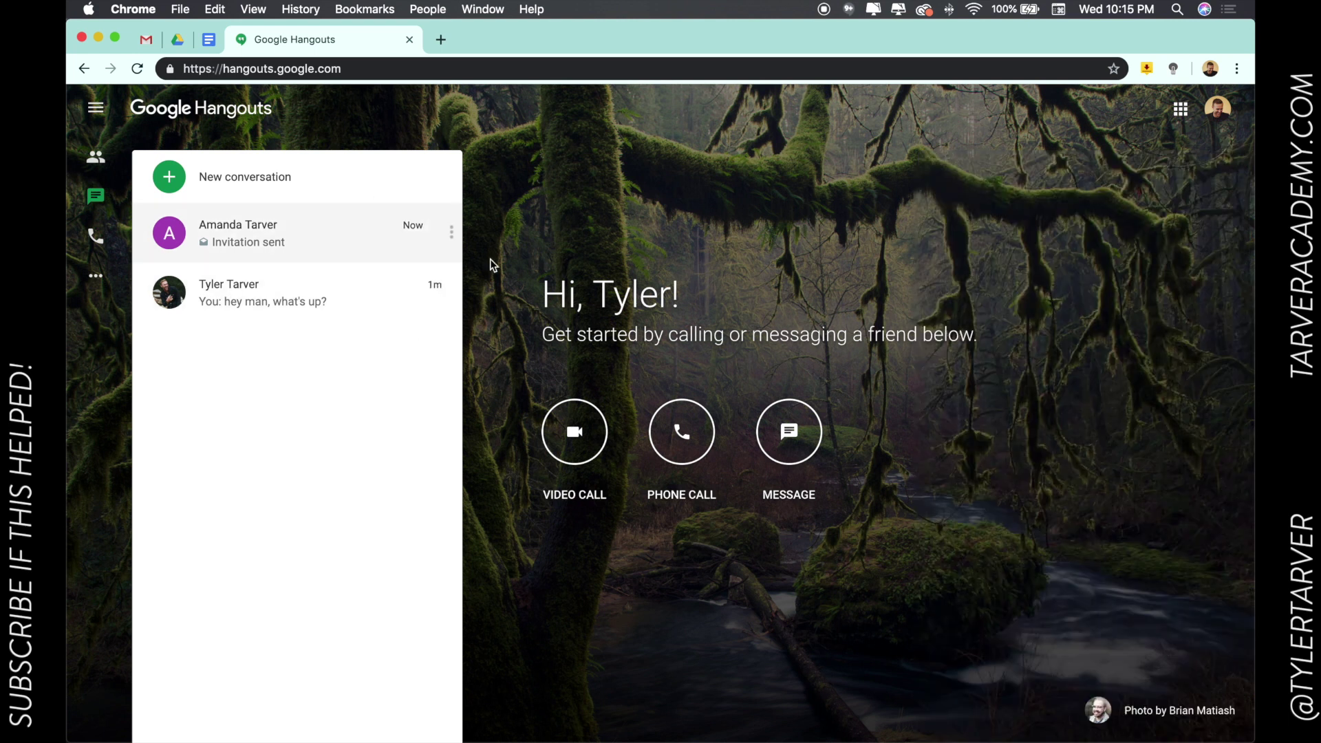
Load mail.google.com in the same tab and close the earlier chat window.
left_click(291, 70)
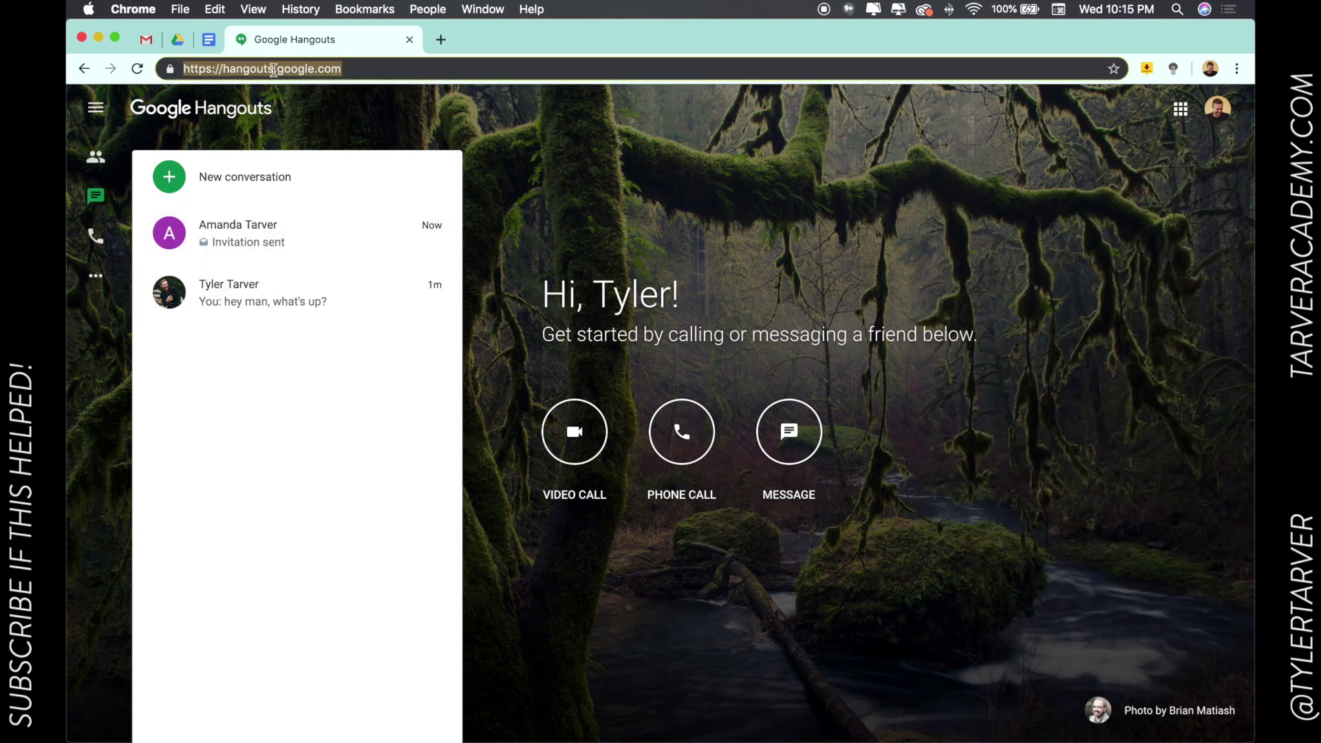
type("mail.google.com")
key("Return")
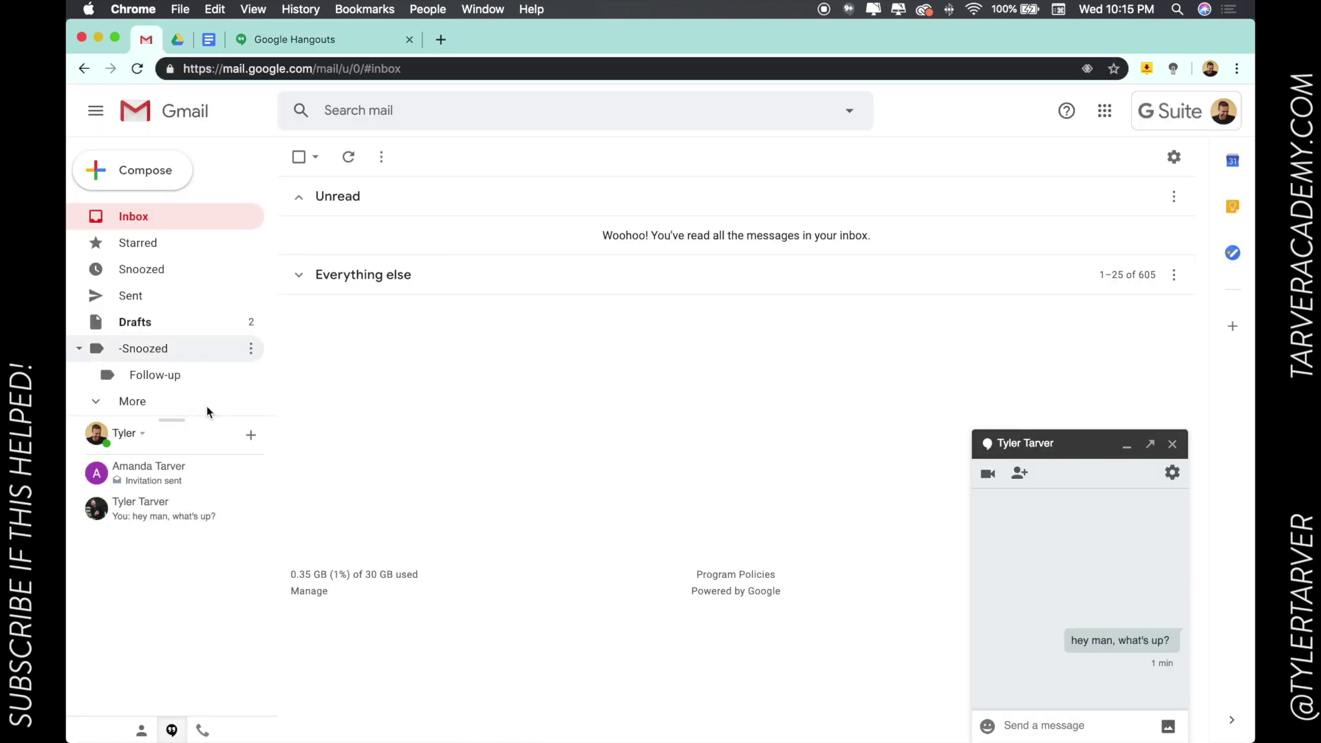
left_click(1158, 452)
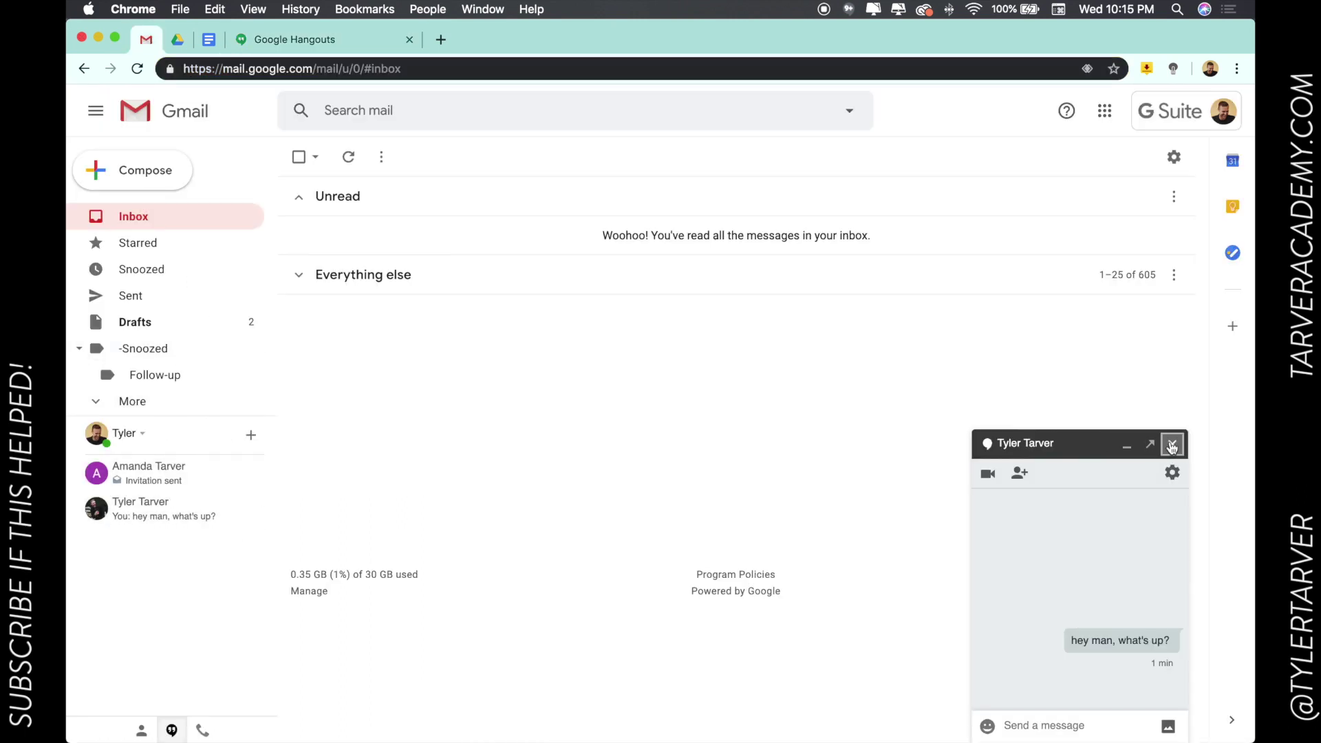